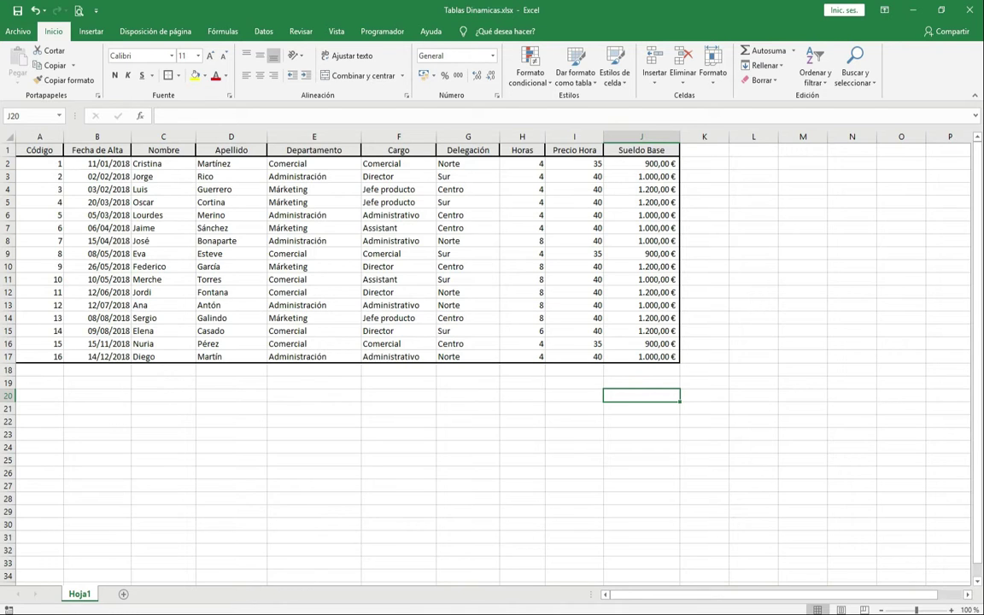
Step: Format the data range A1:J17 as a table with headers, using a black and grey medium style with banded rows
left_click(412, 268)
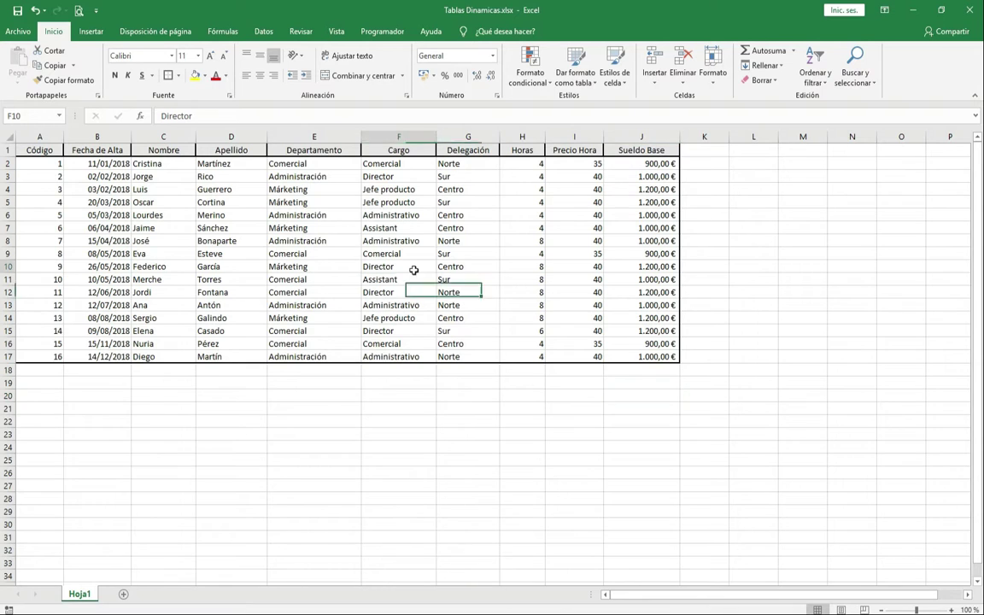
left_click(576, 85)
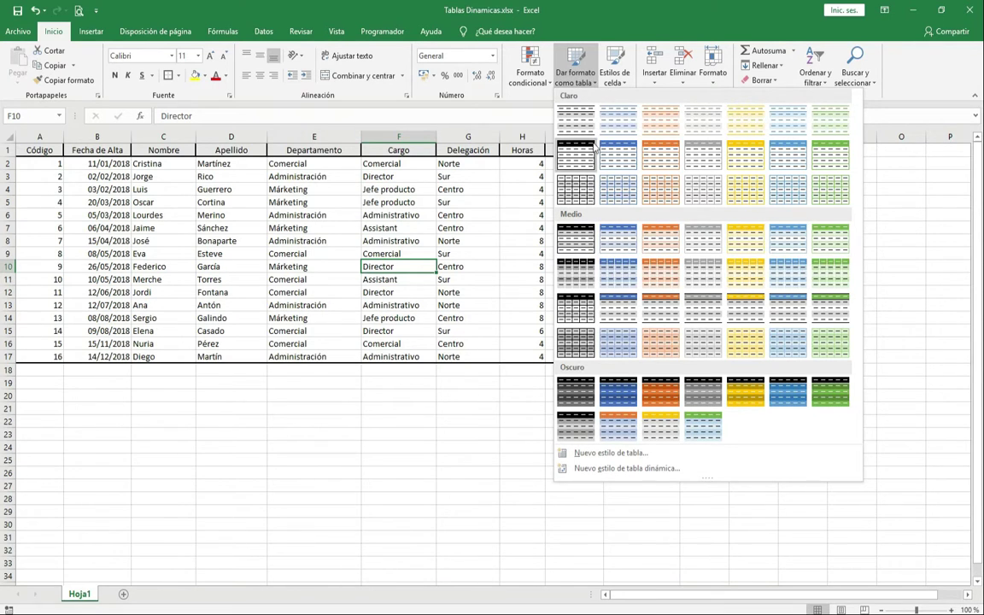
left_click(581, 243)
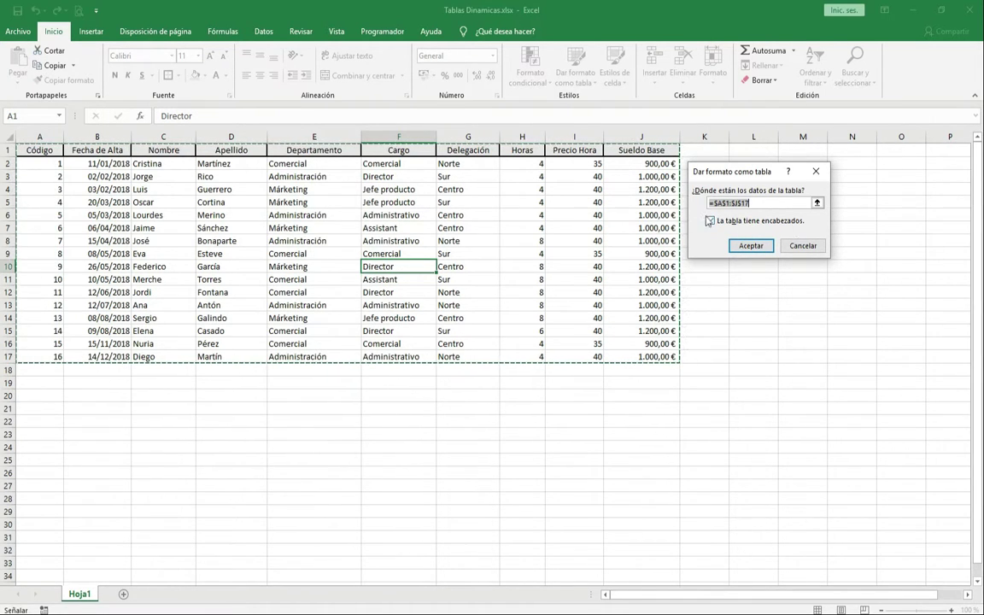
left_click(749, 244)
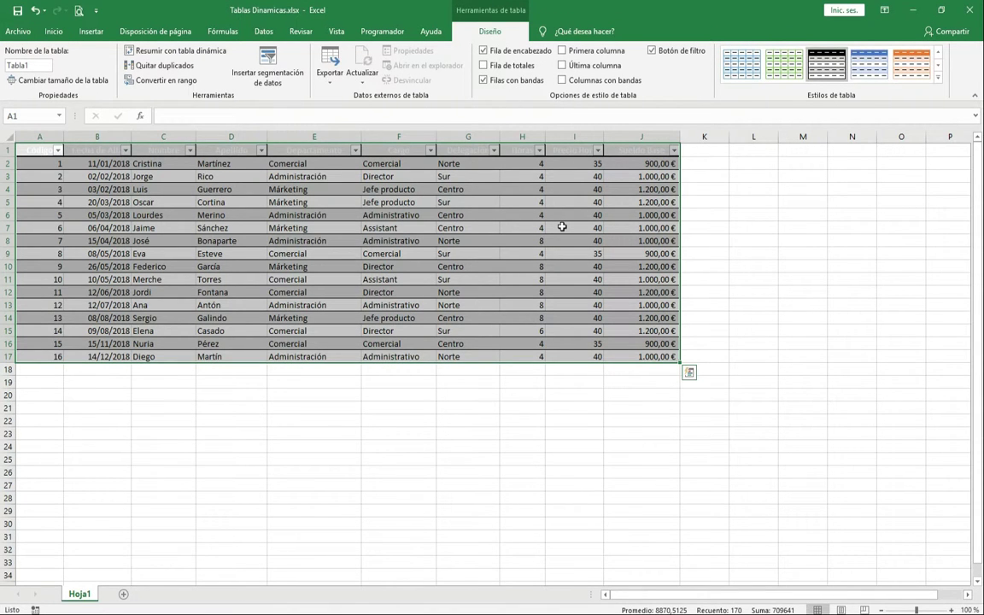
left_click(562, 226)
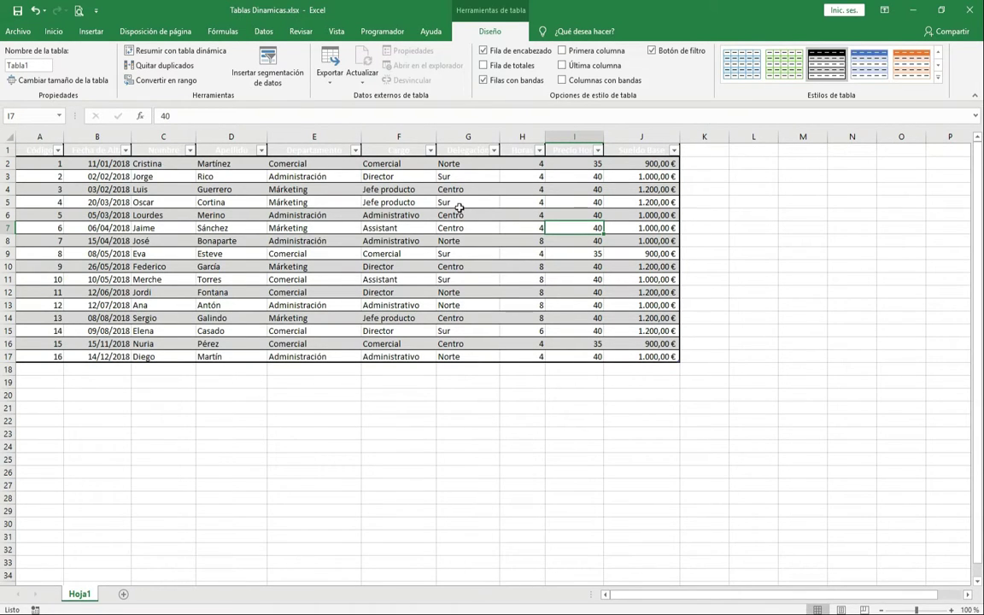
Step: Try entering 17 in cell A18 directly below the table, and undo the table expansion and the entry
left_click(61, 372)
type("17")
key("Return")
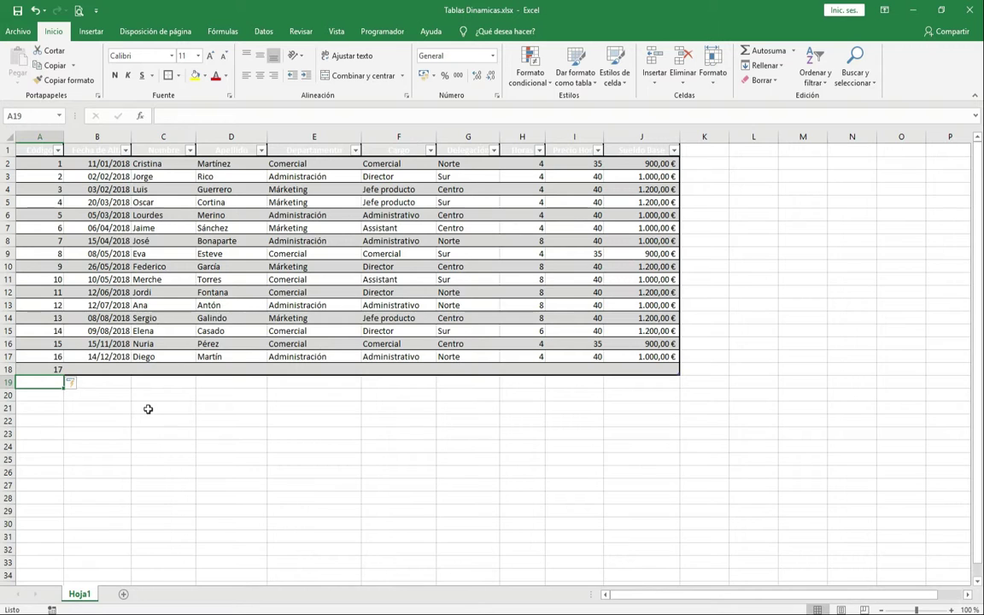
key("ctrl+z")
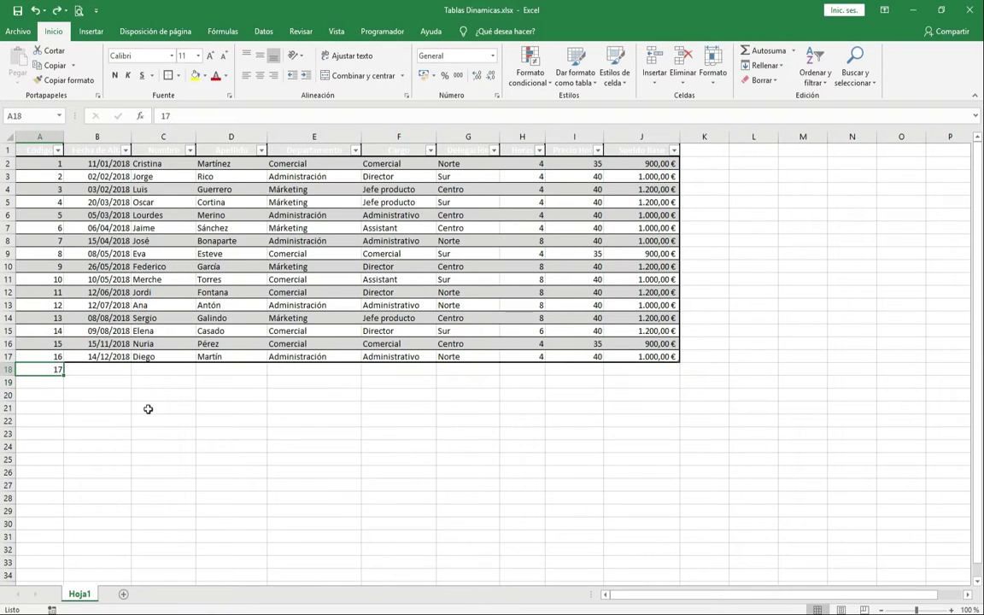
key("ctrl+z")
Step: Create a pivot table from Tabla1 on a new worksheet
left_click(415, 253)
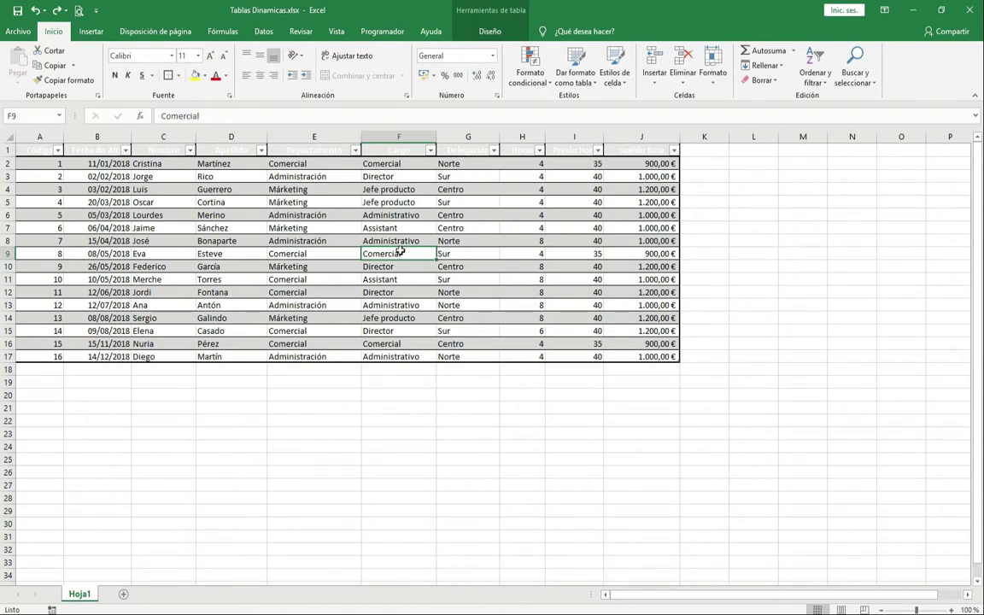
left_click(91, 34)
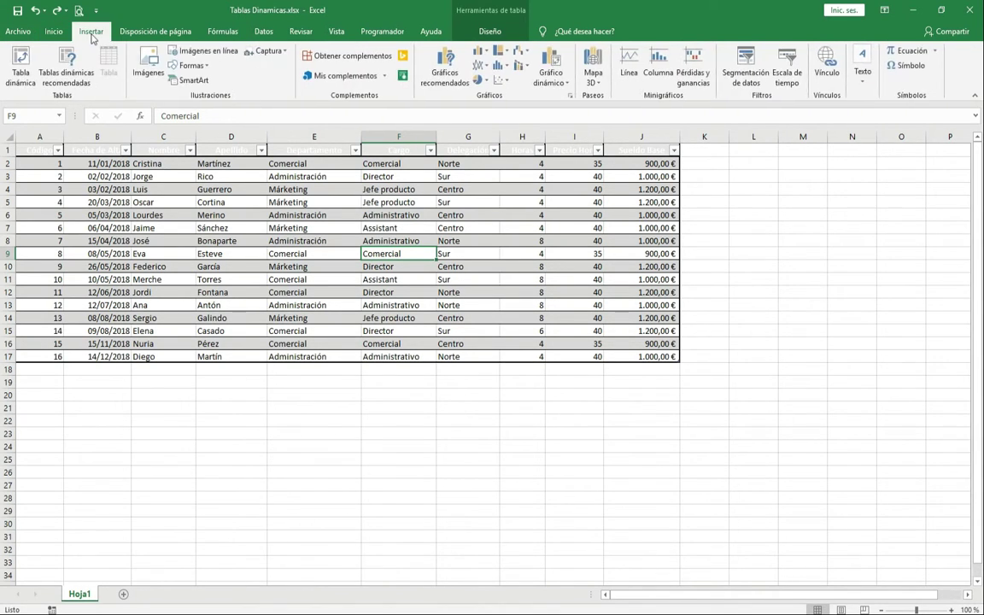
left_click(22, 67)
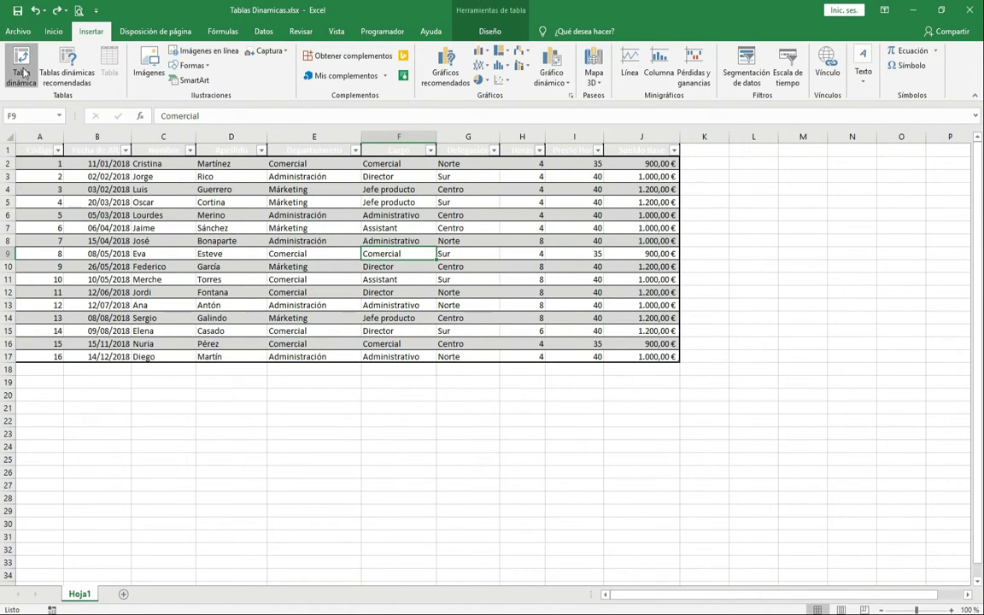
left_click_drag(739, 117, 795, 194)
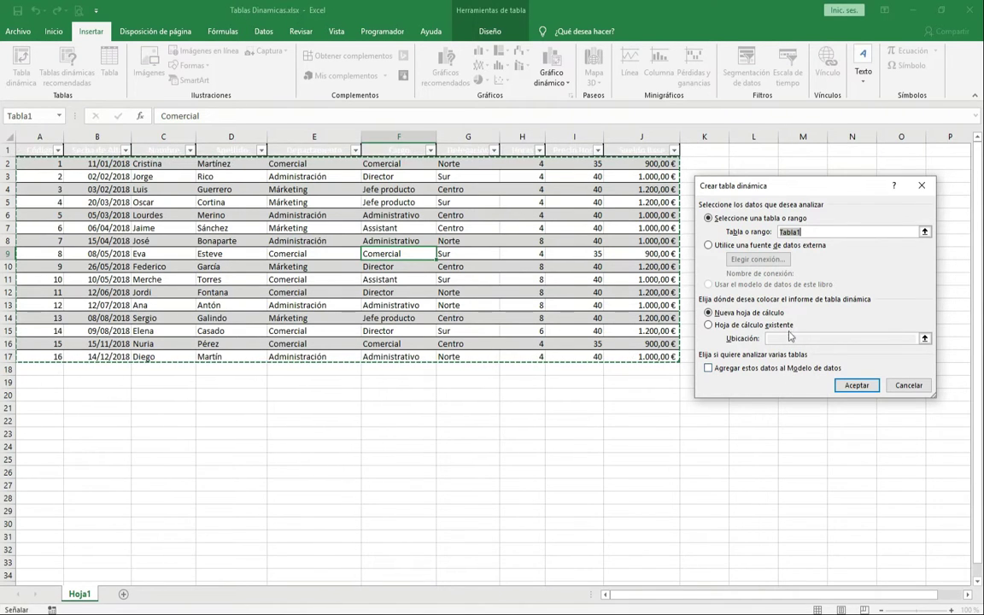
left_click(851, 386)
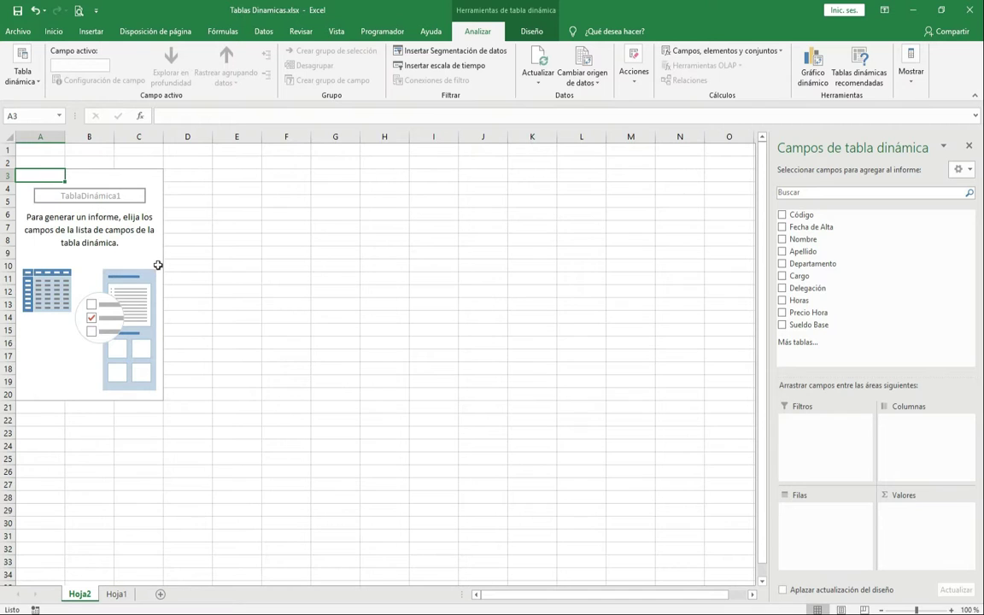
Step: Check the pivot table's data source range and leave it without making changes
left_click(591, 85)
key("Return")
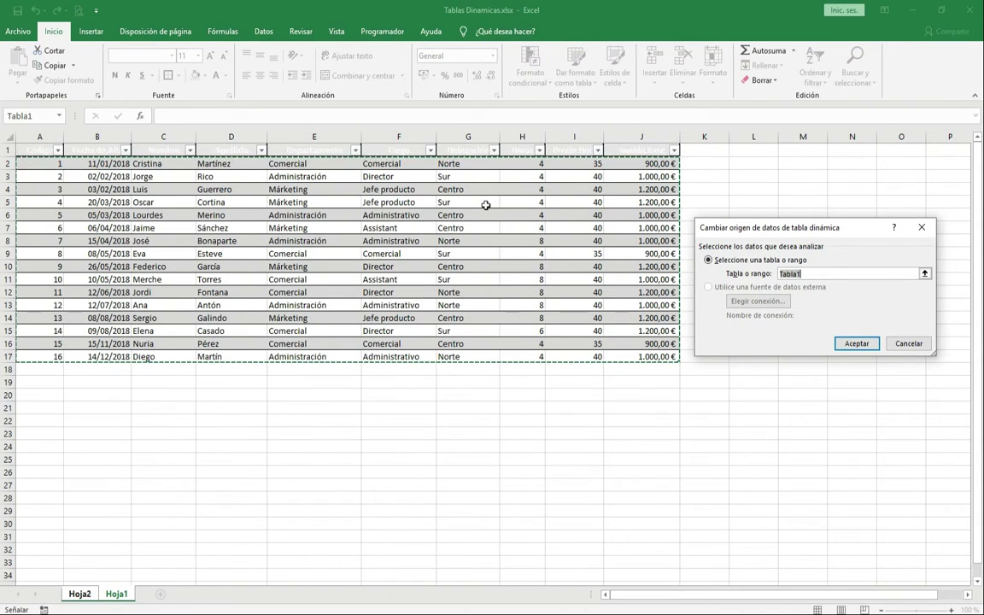
left_click(902, 345)
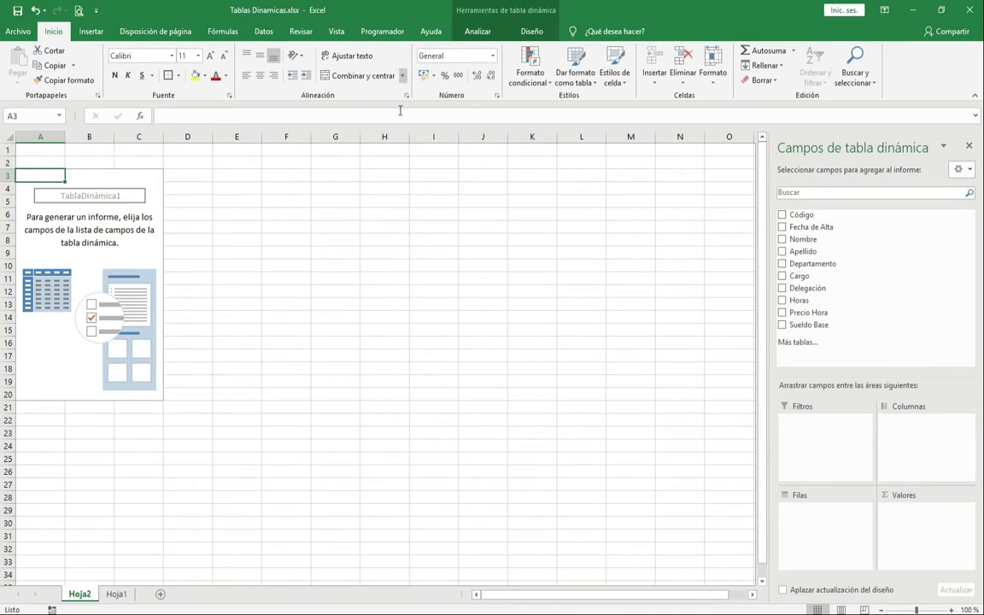
Step: Examine the pivot table's actions, calculation, tool and display options, as well as its layout and style options
left_click(477, 31)
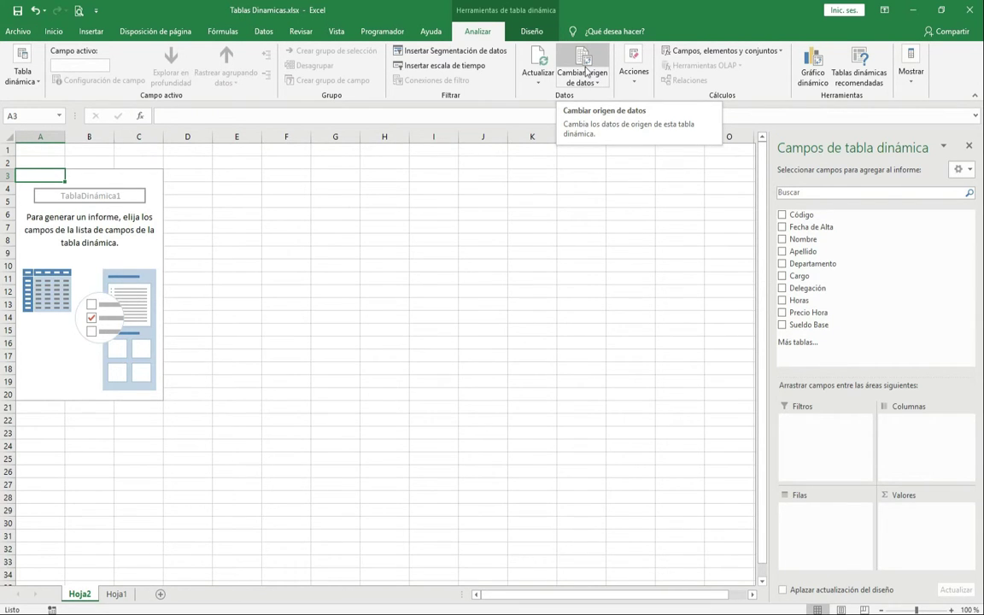
left_click(633, 79)
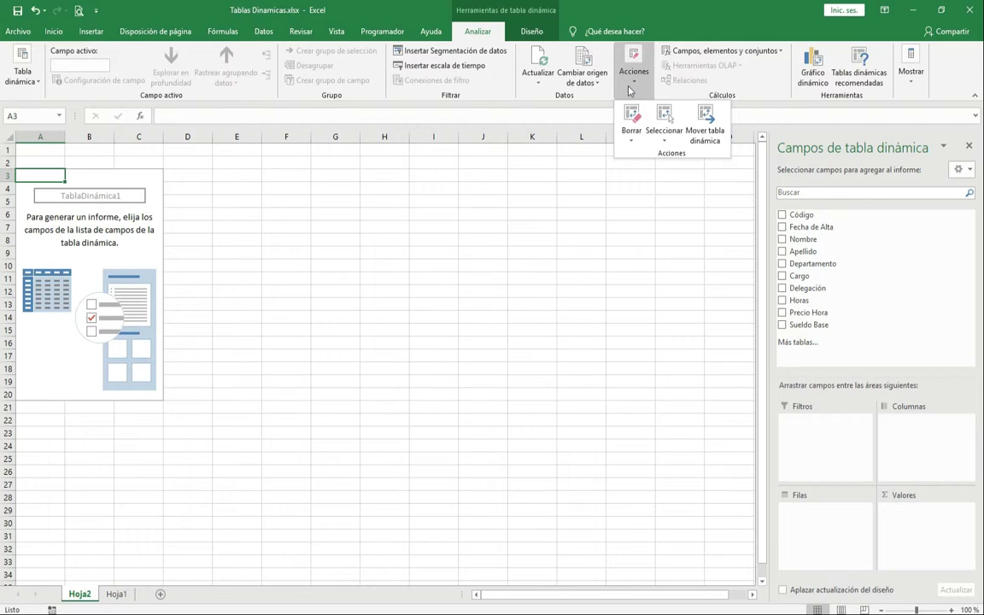
left_click(764, 75)
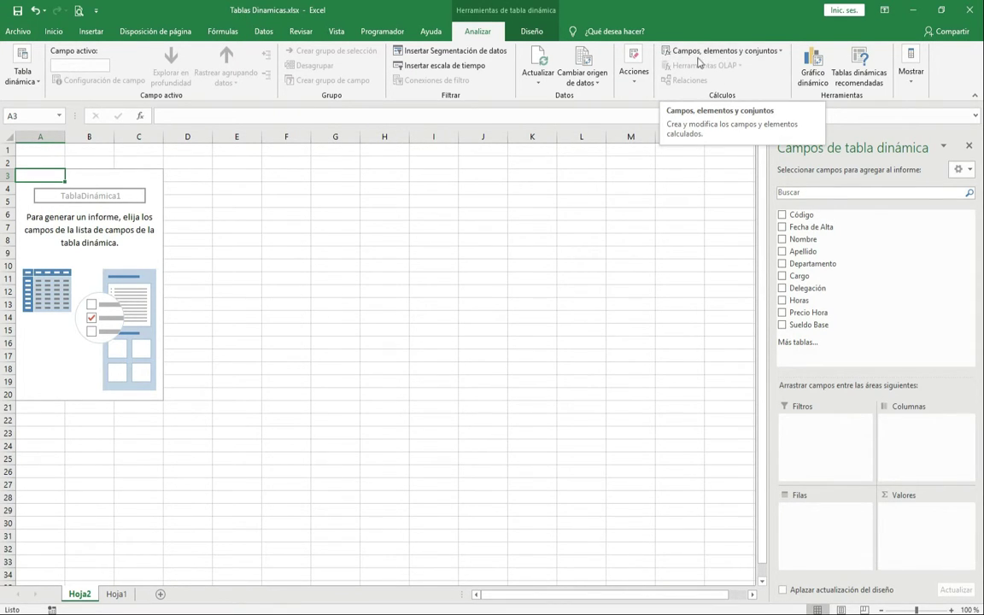
left_click(813, 77)
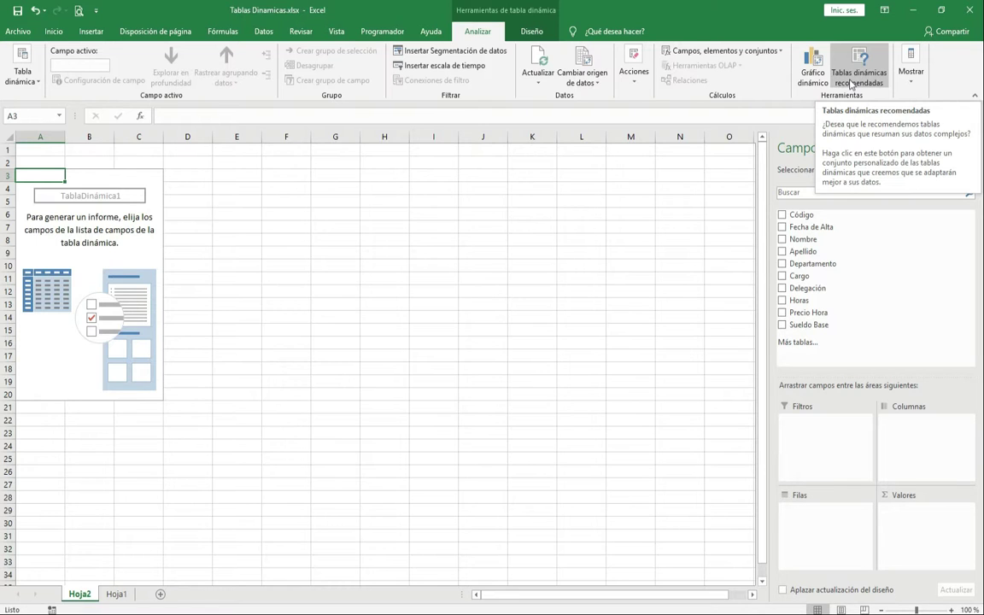
left_click(912, 77)
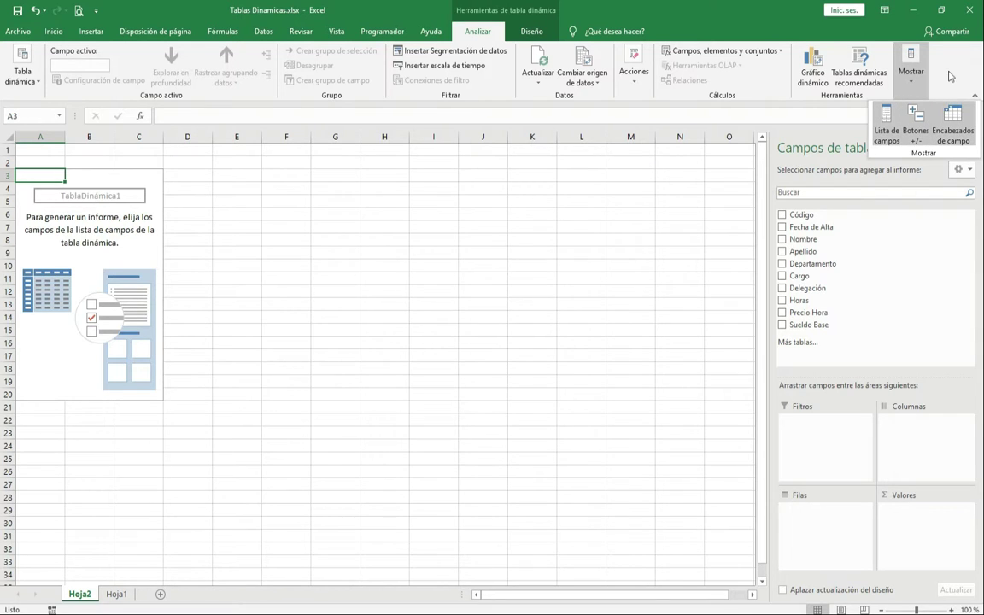
left_click(538, 32)
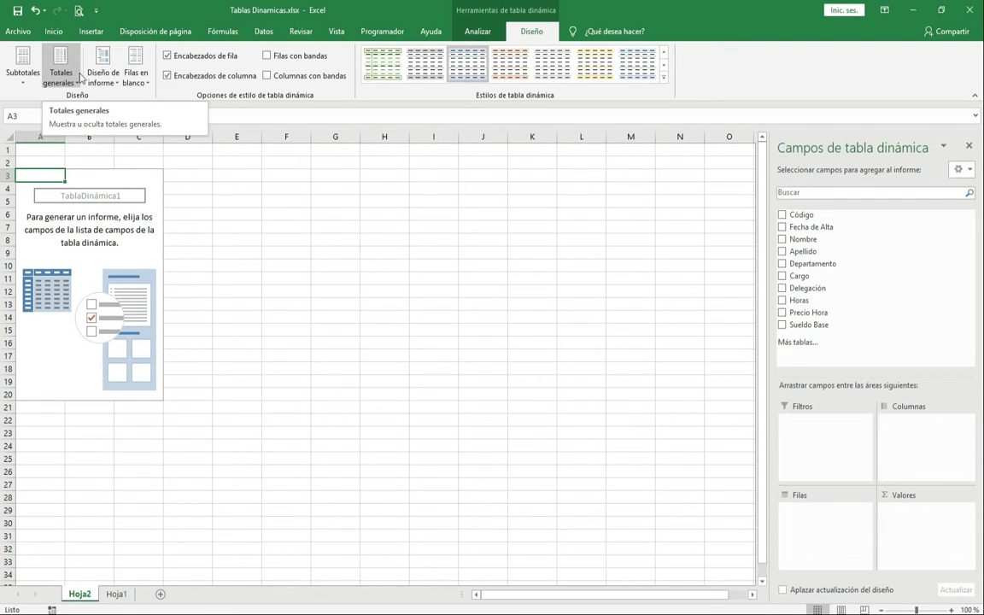
left_click(476, 32)
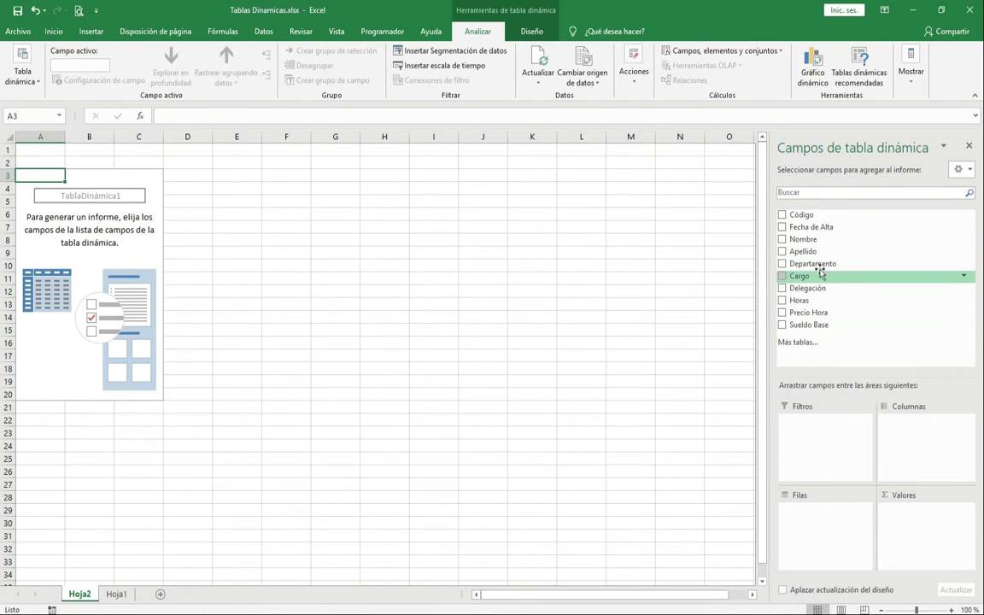
Step: Try adding the Departamento field to the pivot table rows and removing it again several times
left_click(781, 264)
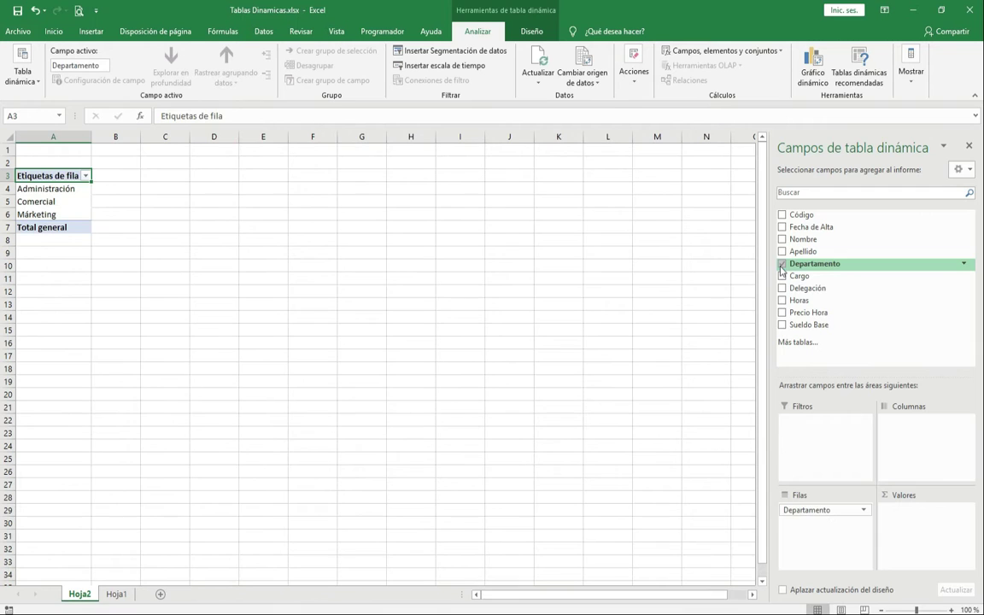
left_click(781, 263)
left_click(781, 265)
left_click(782, 265)
left_click(782, 265)
left_click(781, 265)
left_click(781, 265)
left_click(782, 265)
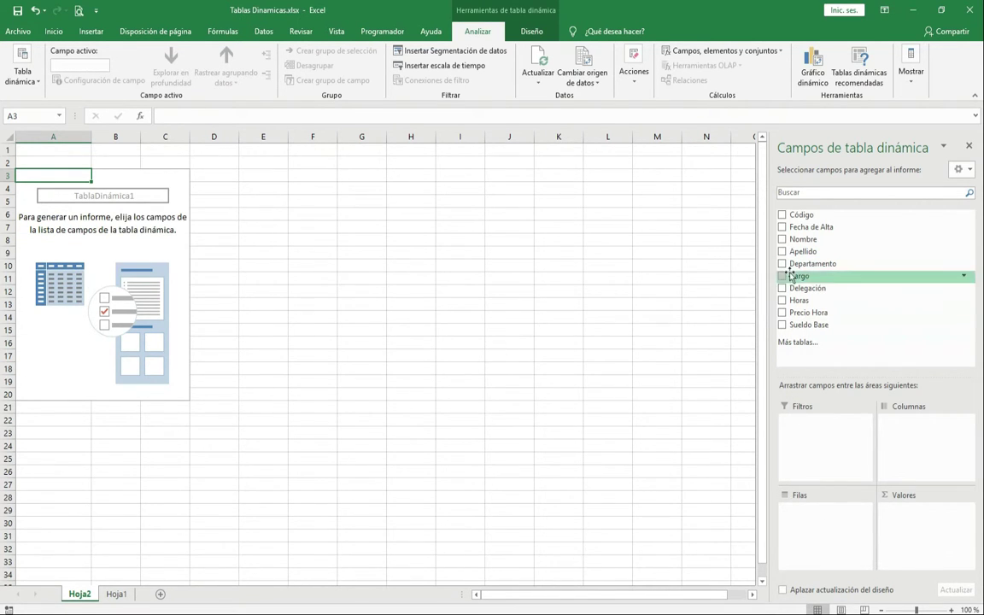
left_click_drag(794, 268, 811, 513)
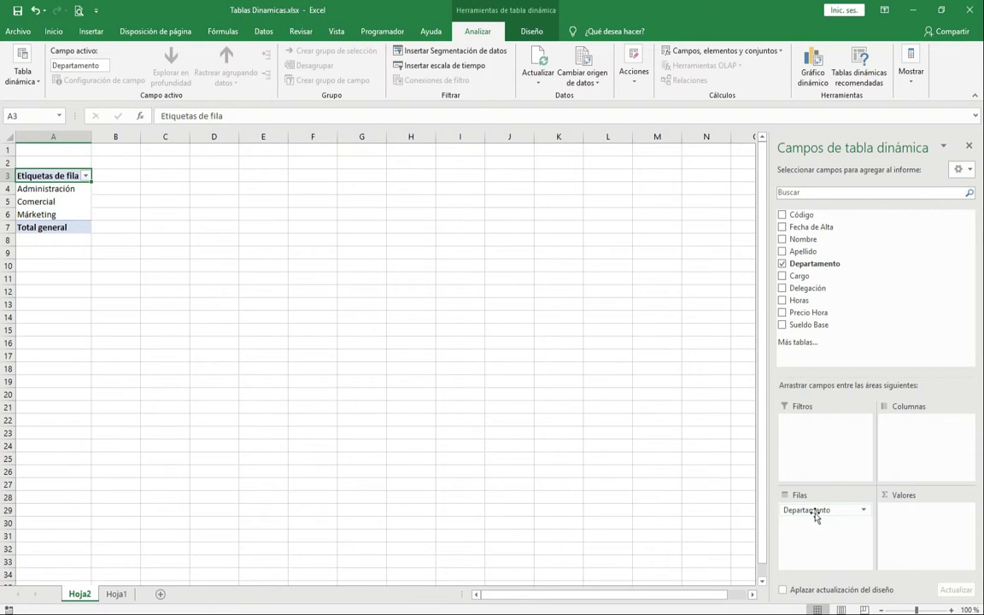
left_click_drag(816, 515, 651, 445)
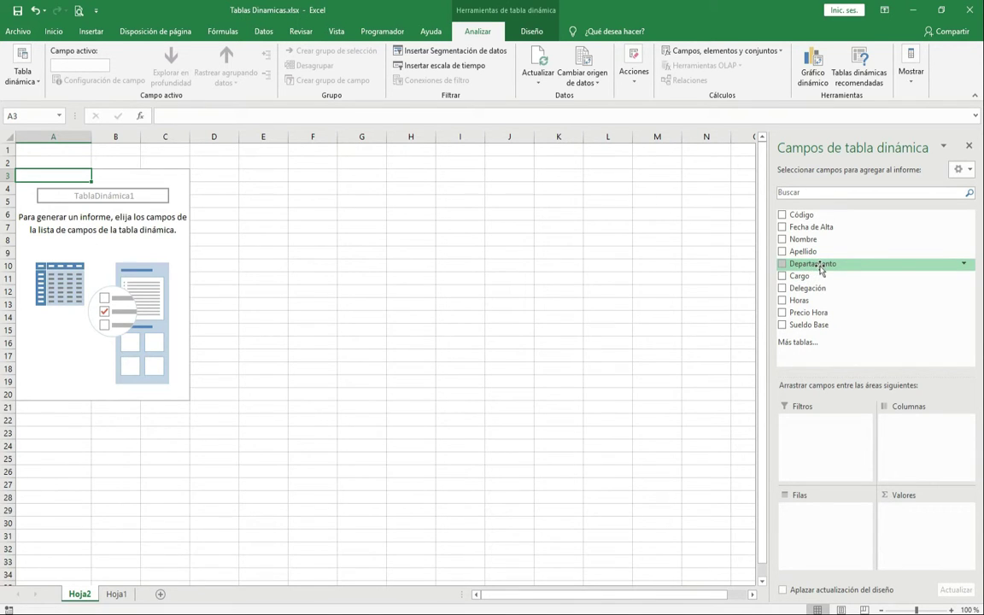
Step: Add Departamento as a report filter and allow multiple items, keeping only Comercial and Márketing selected
left_click_drag(819, 268, 836, 433)
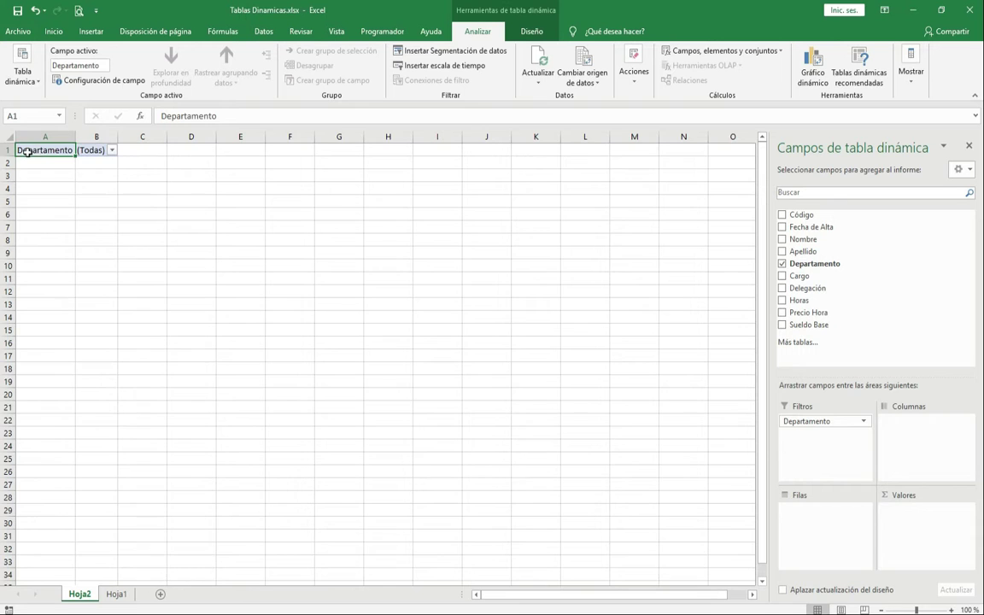
left_click(111, 150)
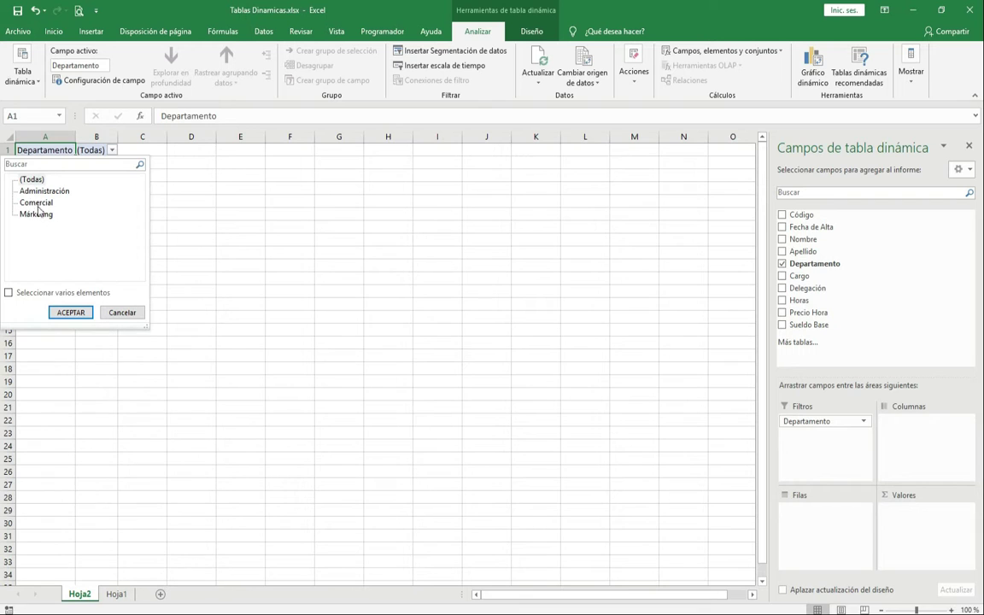
left_click(7, 293)
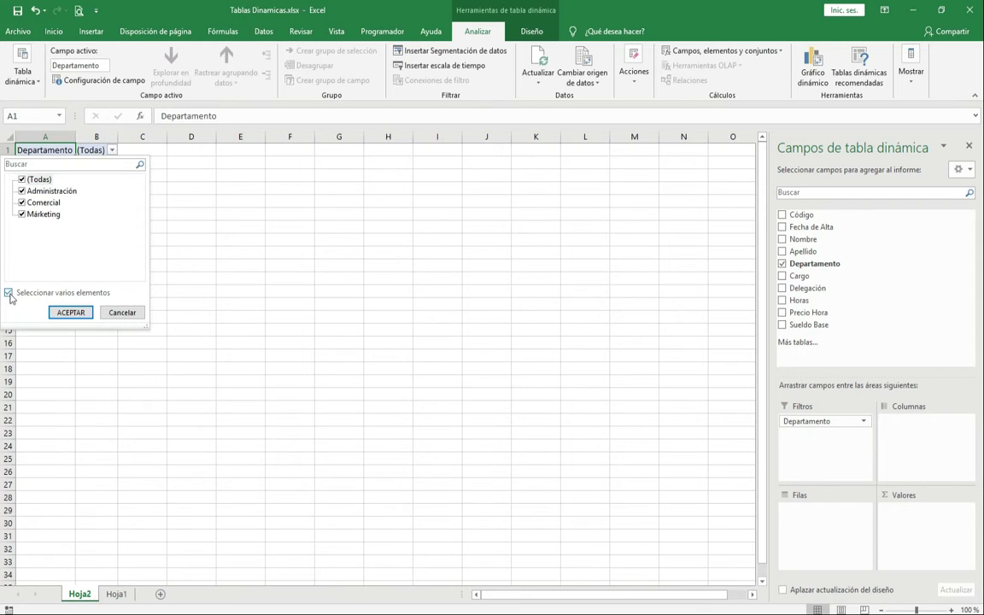
left_click(22, 191)
left_click(22, 214)
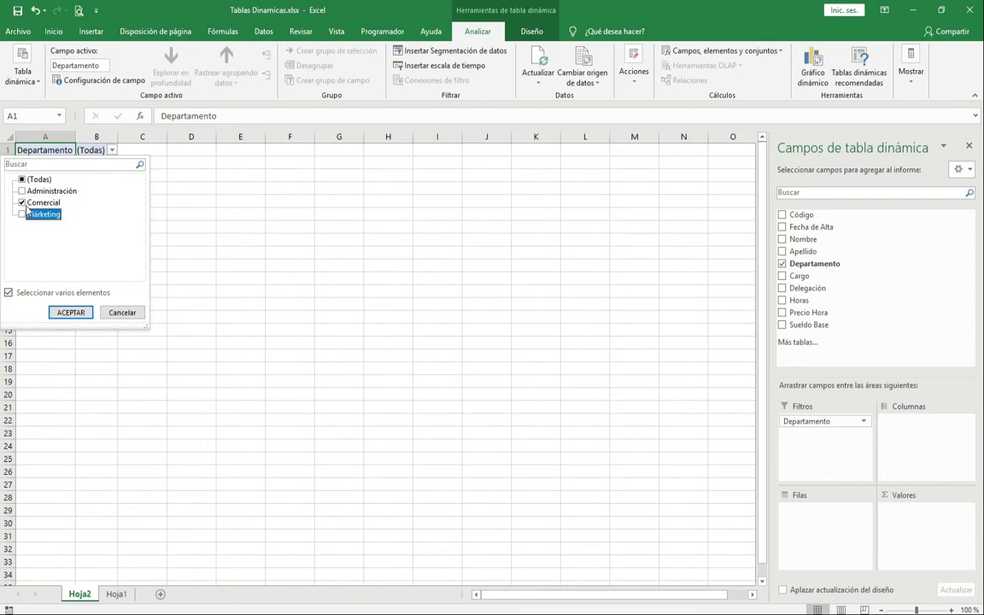
left_click(54, 213)
left_click(72, 312)
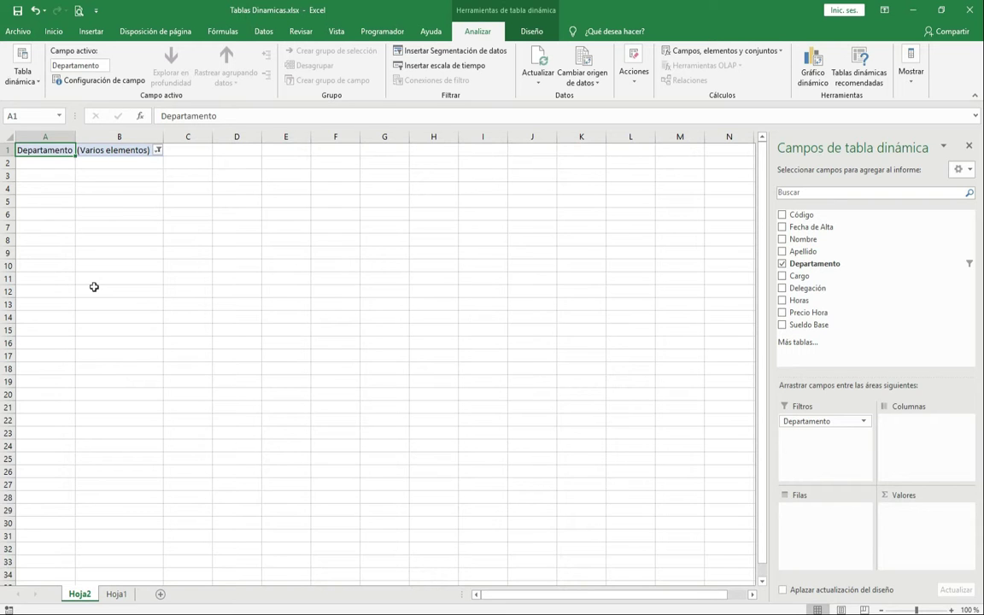
Step: Change the Departamento report filter so that only Márketing is selected
left_click(158, 150)
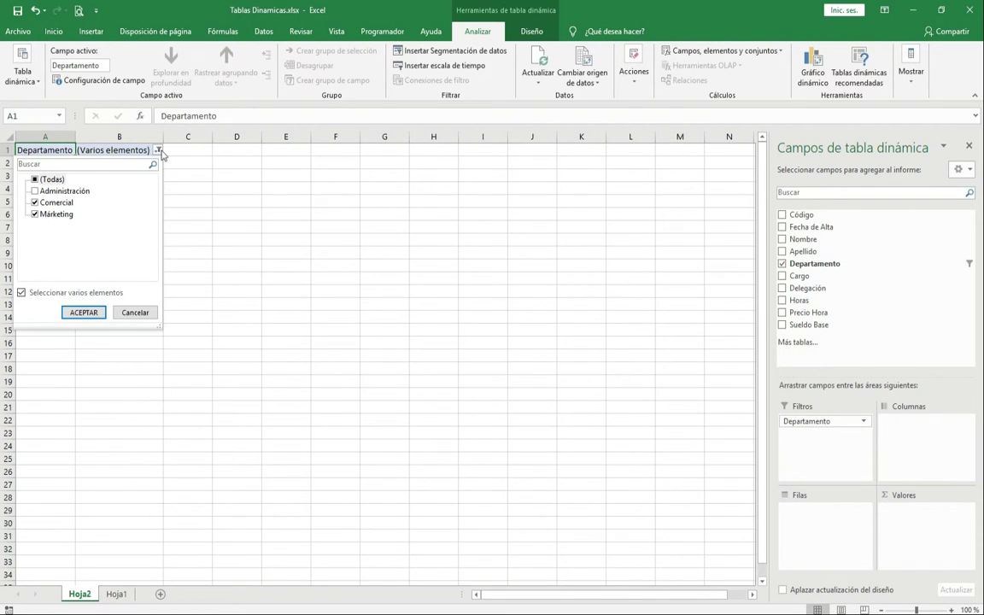
left_click(35, 191)
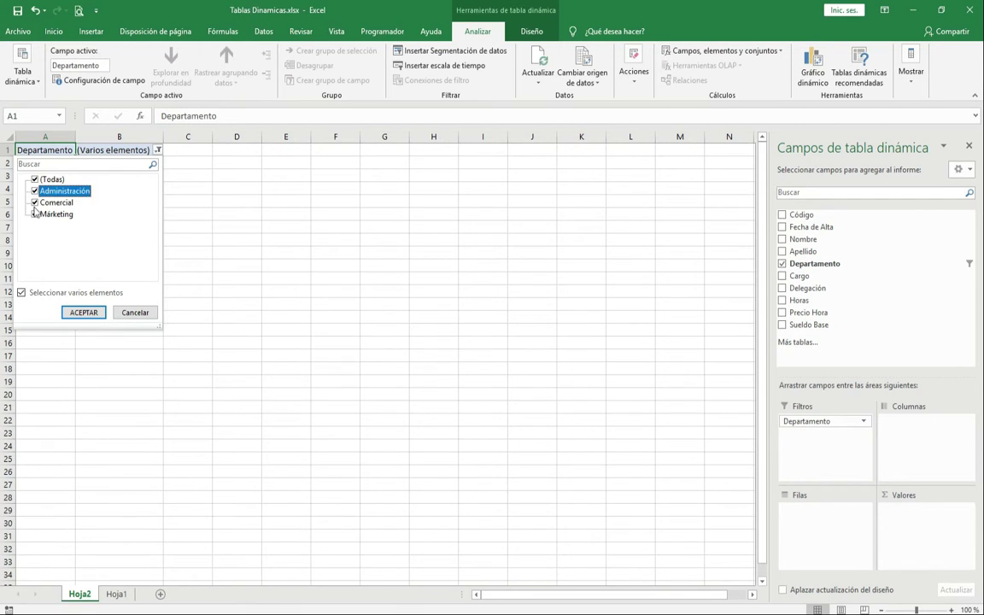
left_click(35, 202)
left_click(35, 190)
left_click(84, 312)
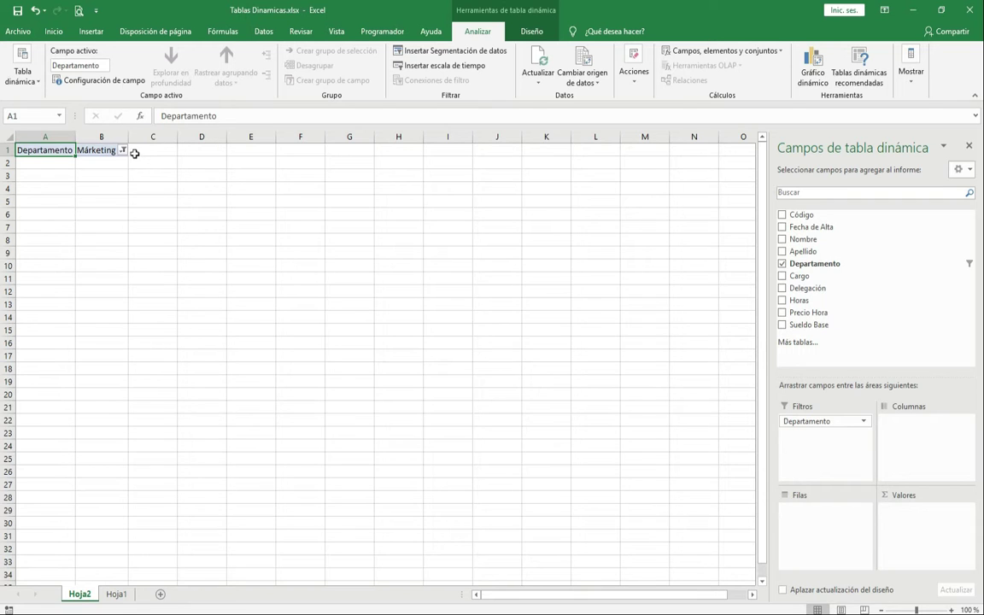
Step: Remove Departamento from the report filters and place it in the pivot table rows
left_click_drag(796, 424, 642, 370)
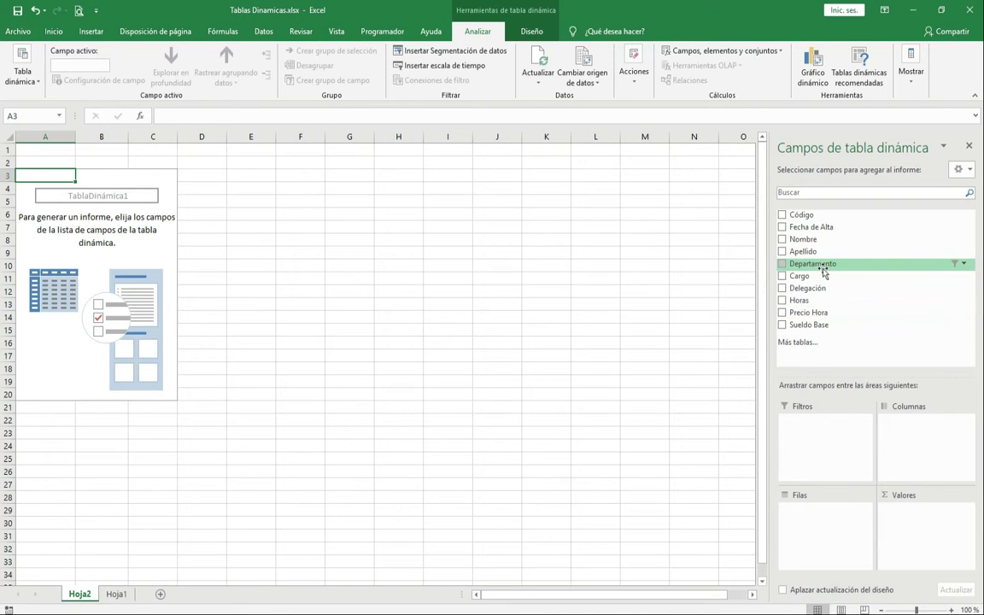
left_click_drag(821, 266, 821, 518)
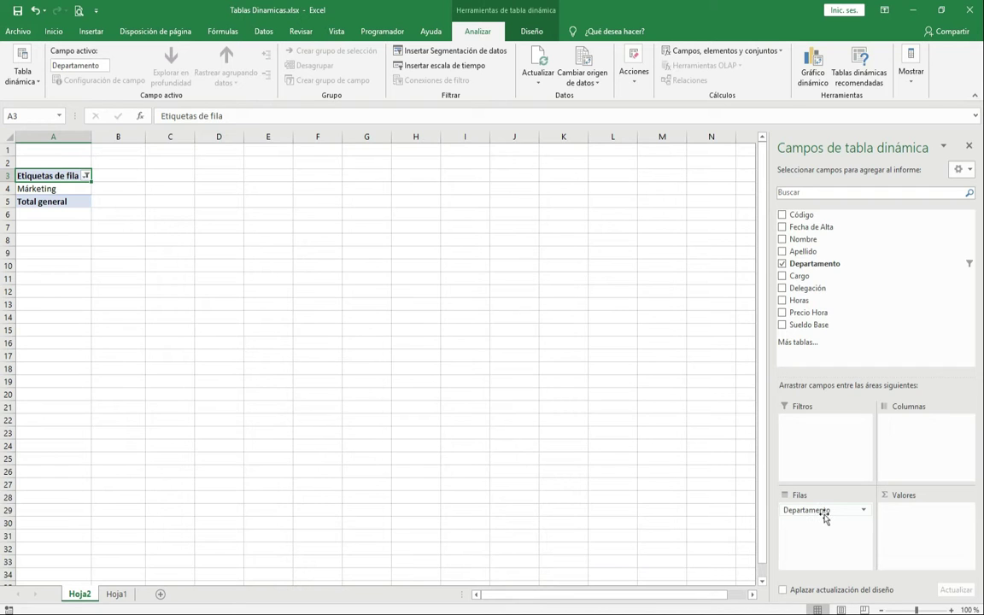
Step: Clear the filter on the Departamento field so that all departments are included in the pivot table
left_click(966, 266)
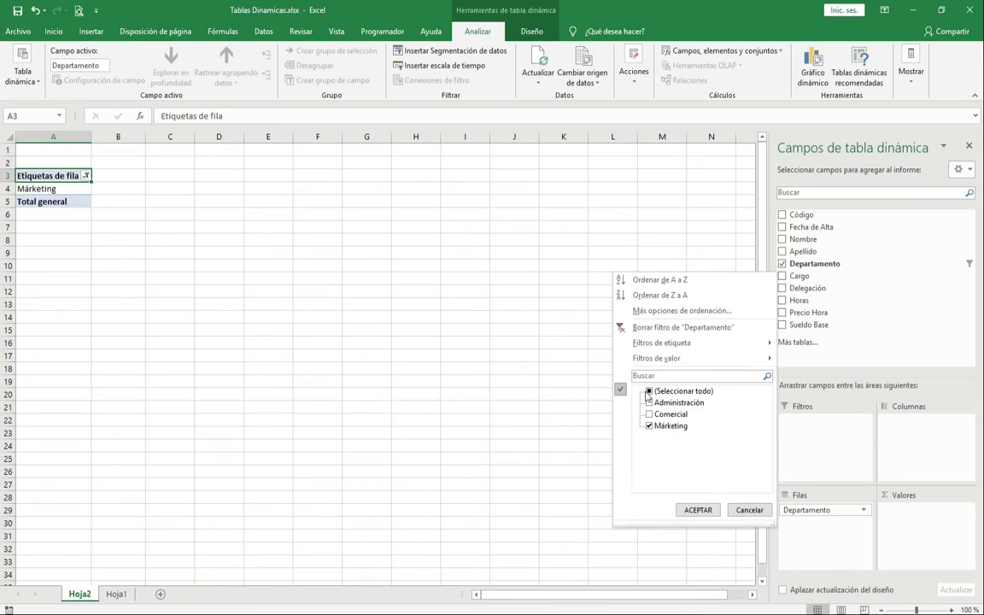
left_click(643, 329)
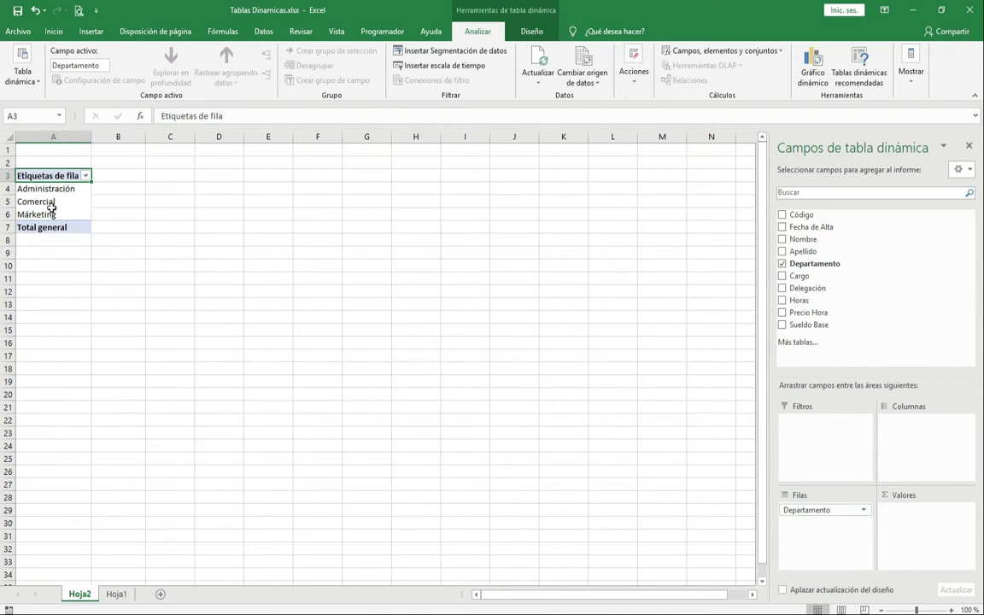
Step: Try Departamento as a column field of the pivot table and return it to the rows
mouse_move(807, 510)
left_mouse_down()
mouse_move(913, 423)
mouse_move(850, 417)
mouse_move(872, 475)
mouse_move(822, 512)
left_mouse_up()
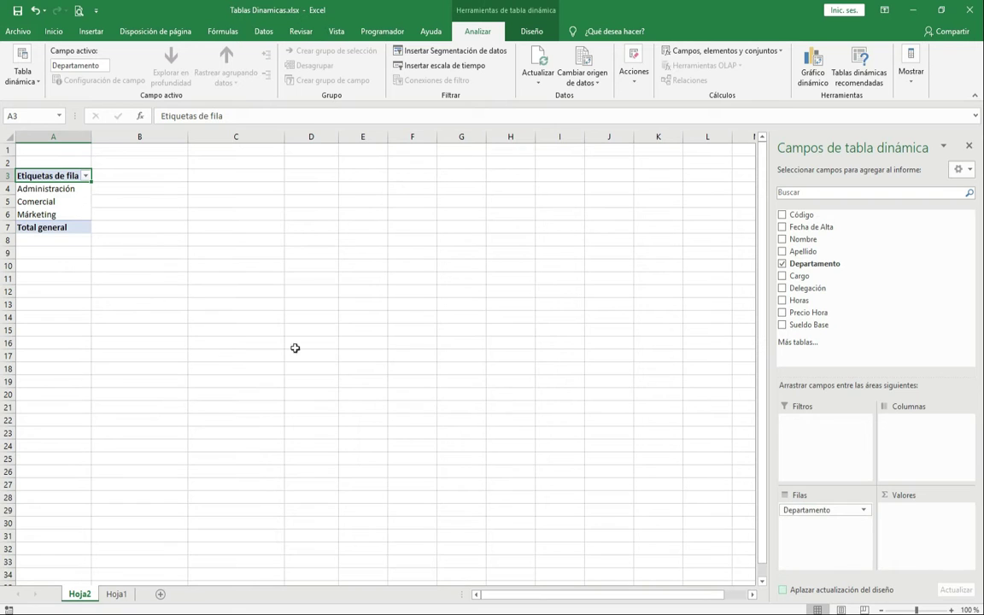
mouse_move(816, 512)
left_mouse_down()
mouse_move(907, 468)
mouse_move(915, 427)
mouse_move(827, 517)
left_mouse_up()
left_click_drag(828, 520, 828, 512)
left_click_drag(818, 509, 854, 410)
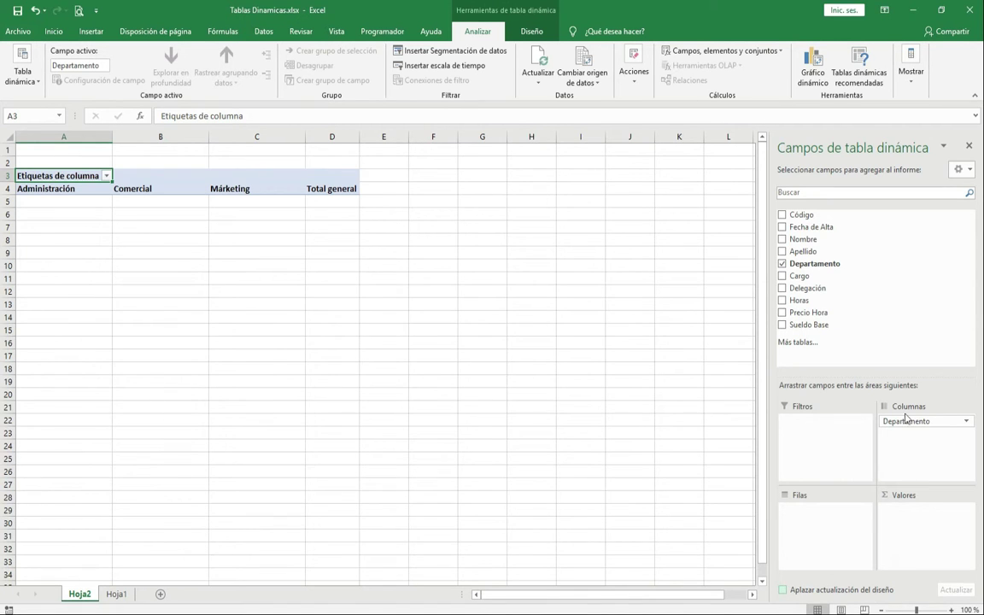
left_click_drag(895, 420, 822, 517)
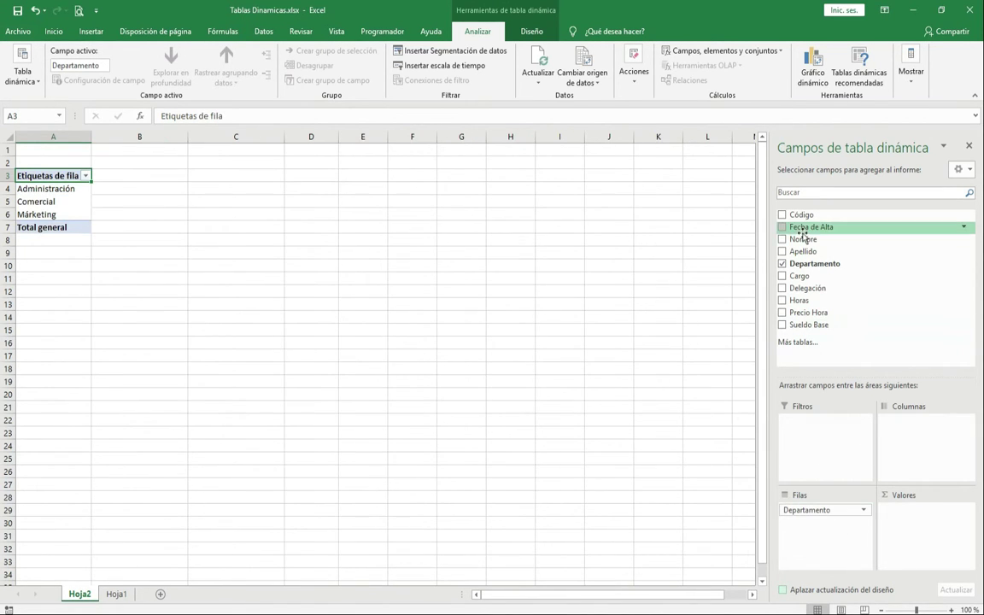
Step: Add Nombre to the pivot table columns and swap the fields, placing Nombre in rows and Departamento in columns
left_click_drag(807, 243, 933, 438)
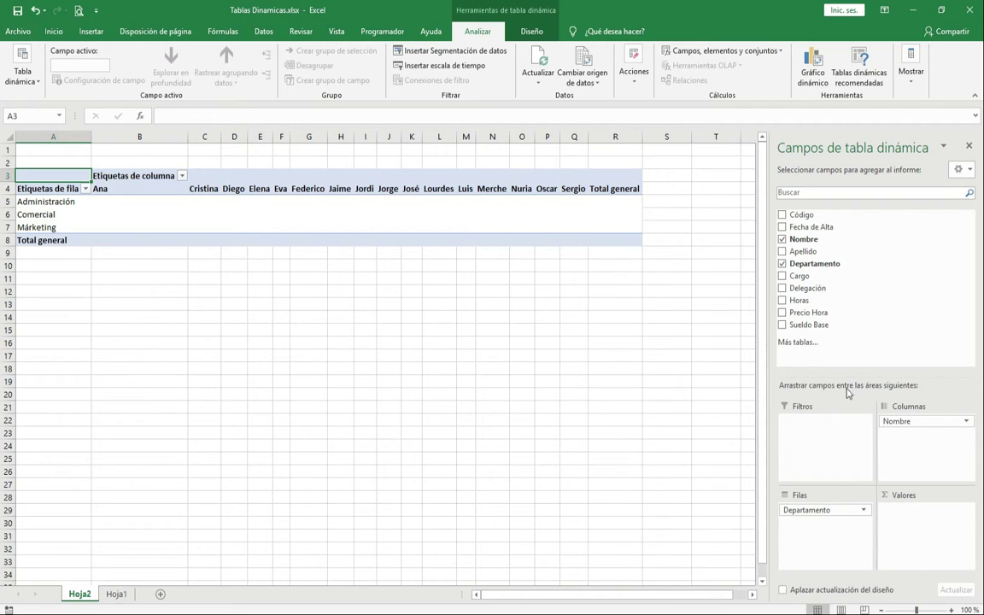
mouse_move(907, 421)
left_mouse_down()
mouse_move(824, 536)
mouse_move(832, 515)
mouse_move(925, 440)
mouse_move(924, 427)
left_mouse_up()
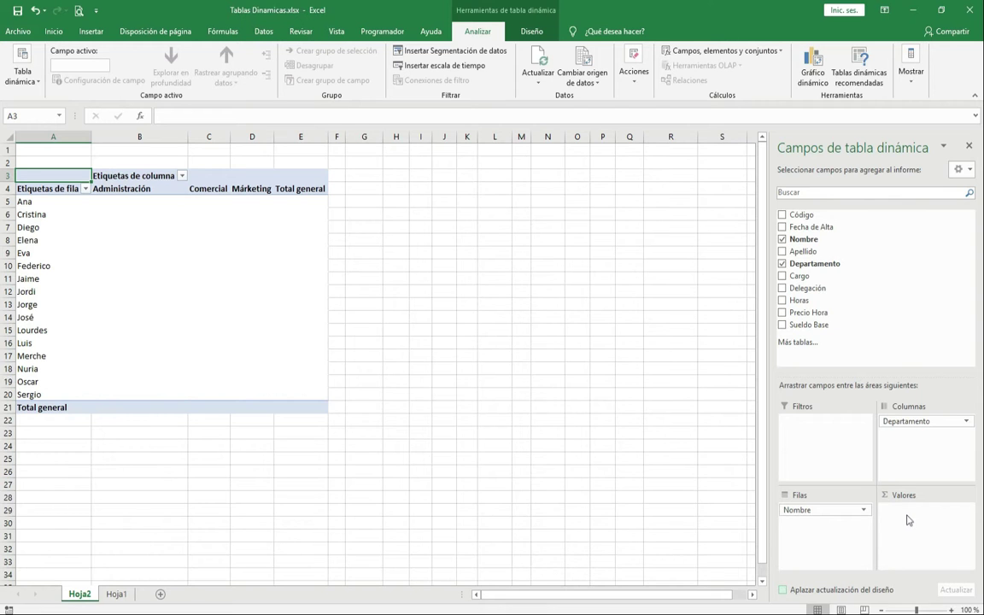
Step: Move Nombre to the values as a count, return Departamento to the rows, and add Sueldo Base as a summed value
left_click_drag(795, 510, 917, 523)
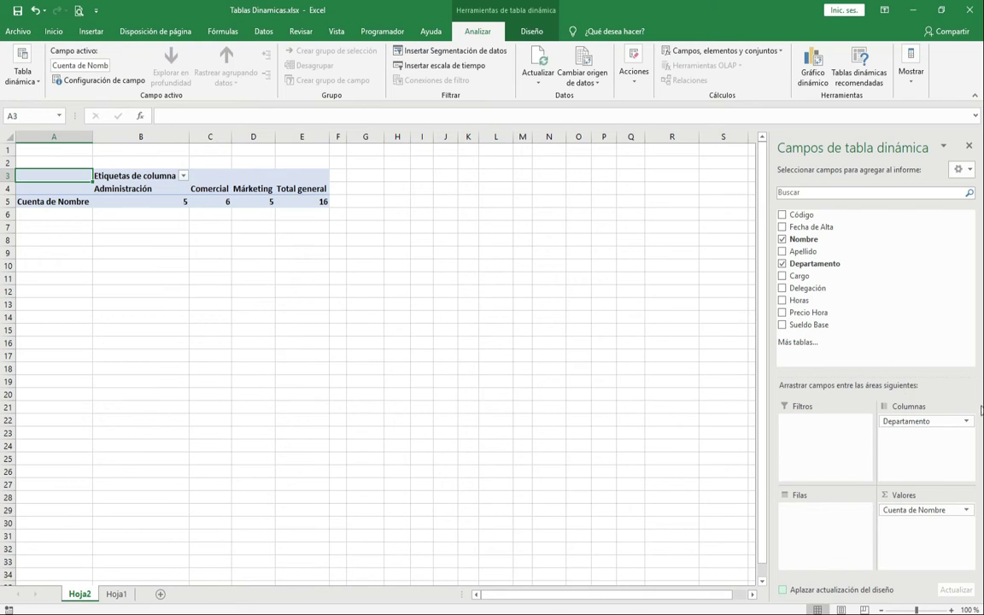
left_click_drag(861, 422, 839, 519)
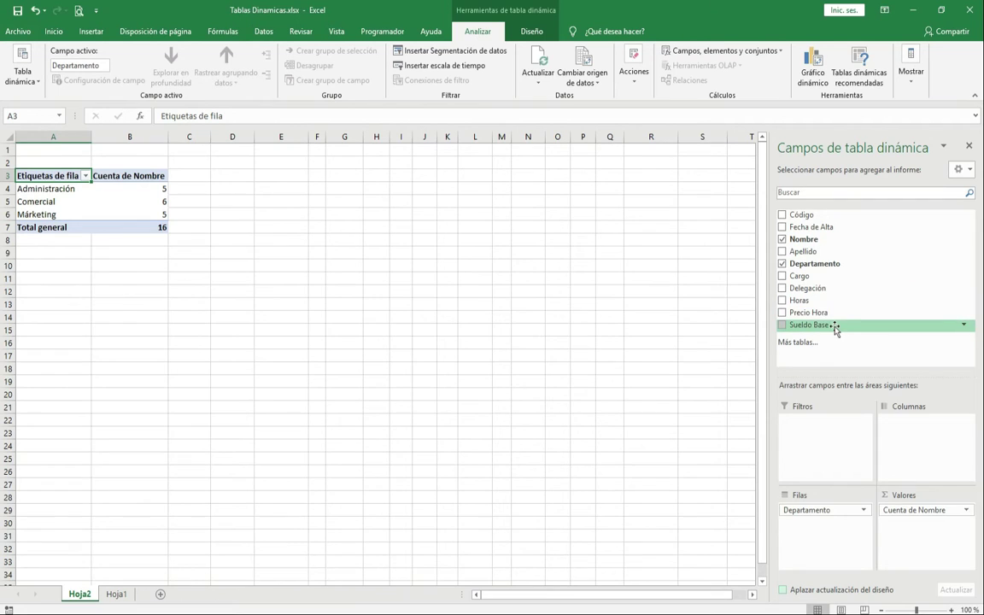
left_click_drag(834, 328, 902, 528)
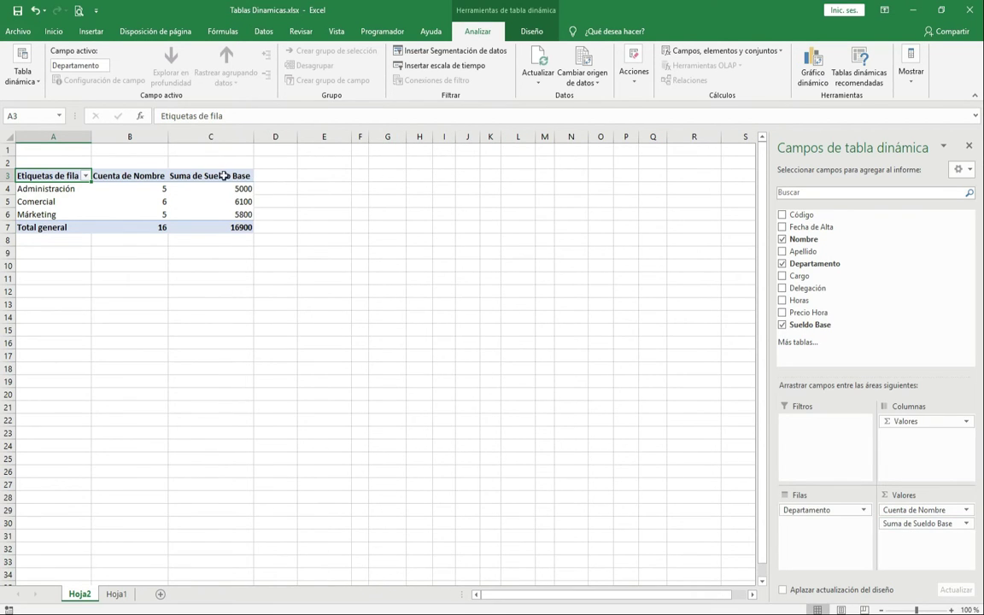
Step: Apply the euro accounting number format to the Sueldo Base sums in C4:C7, including the grand total
mouse_move(224, 228)
left_click_drag(227, 175, 227, 226)
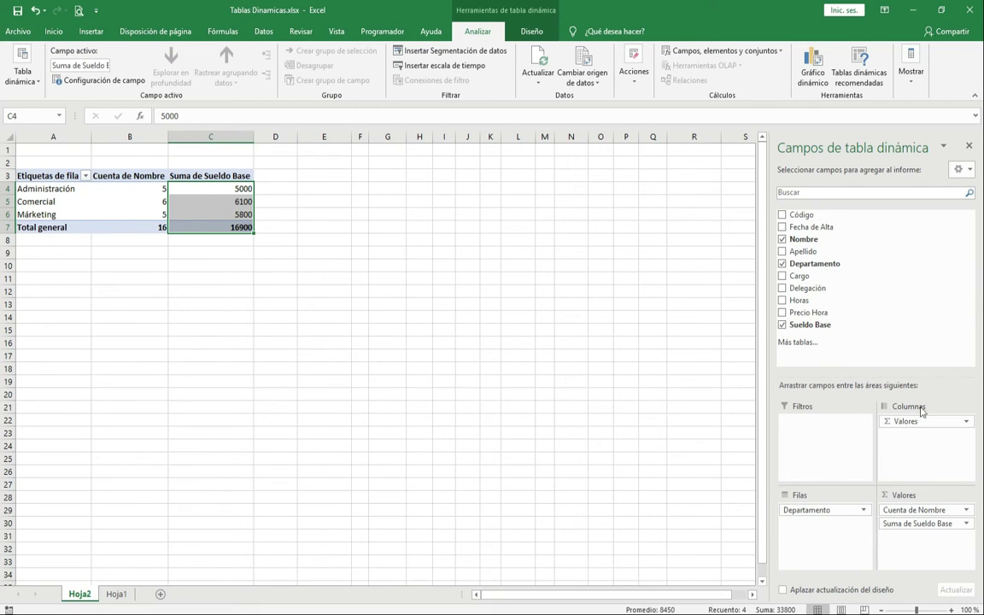
left_click(53, 31)
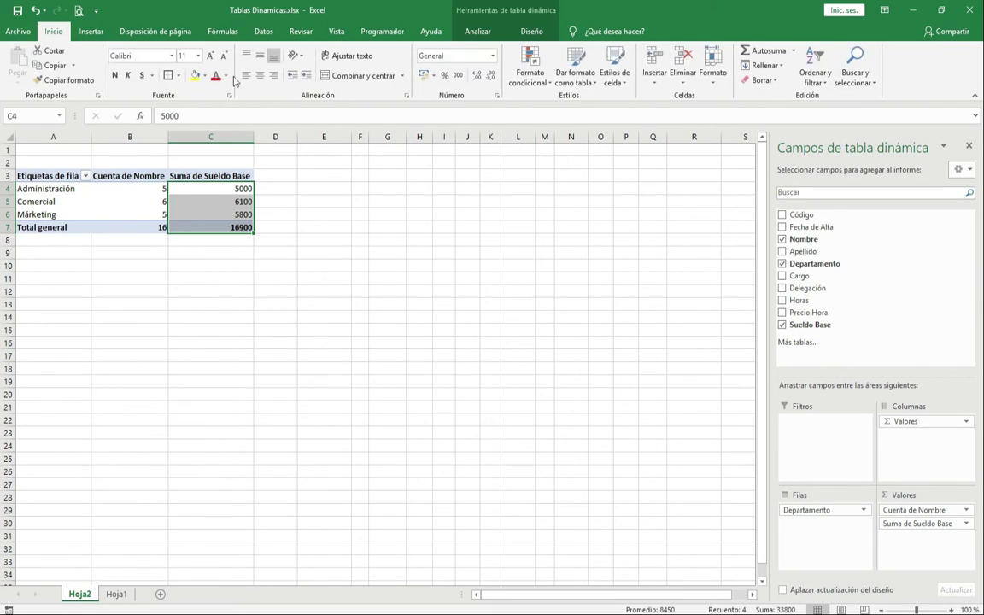
left_click(422, 75)
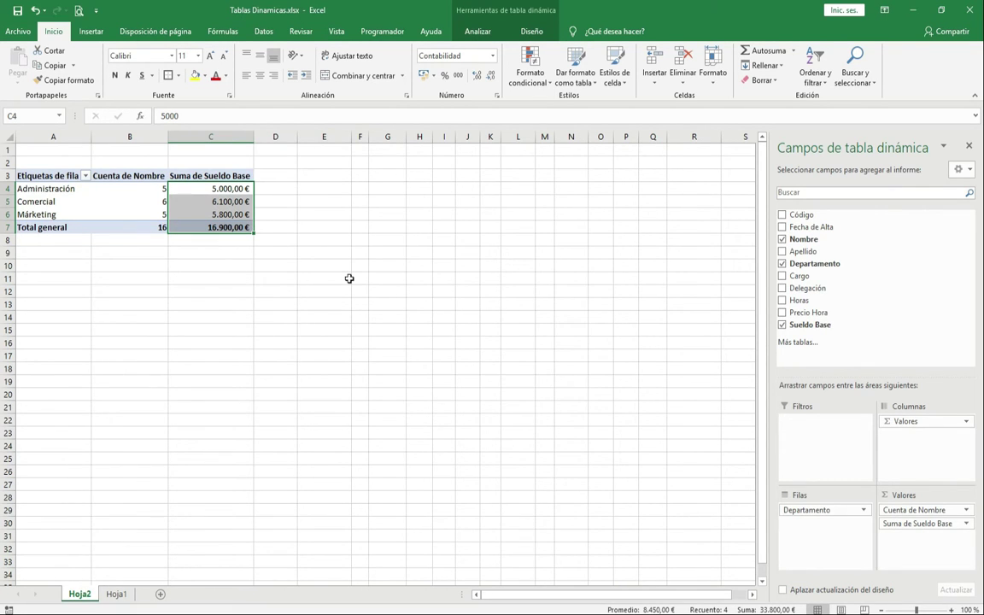
left_click(389, 278)
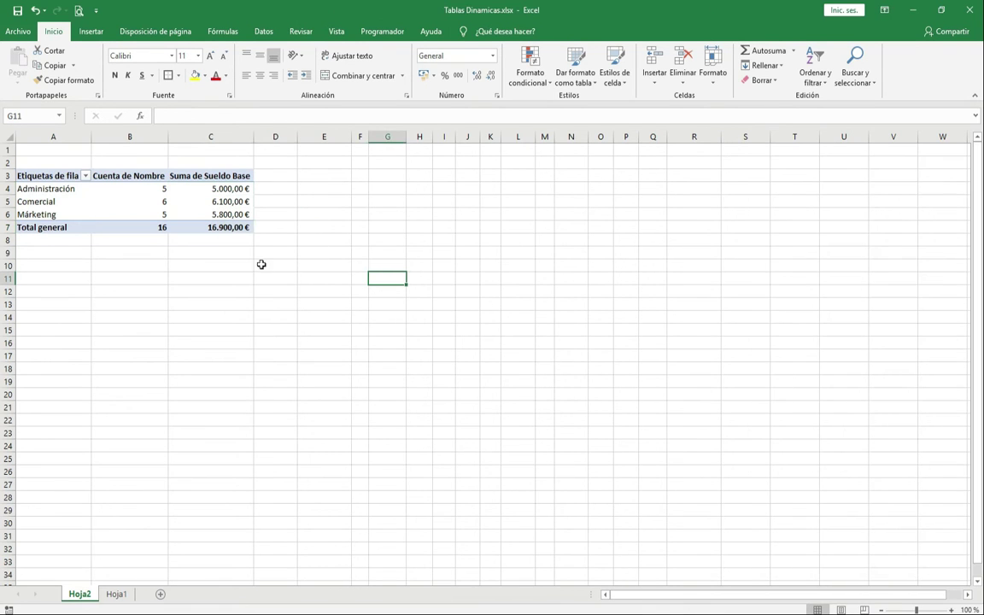
left_click(204, 216)
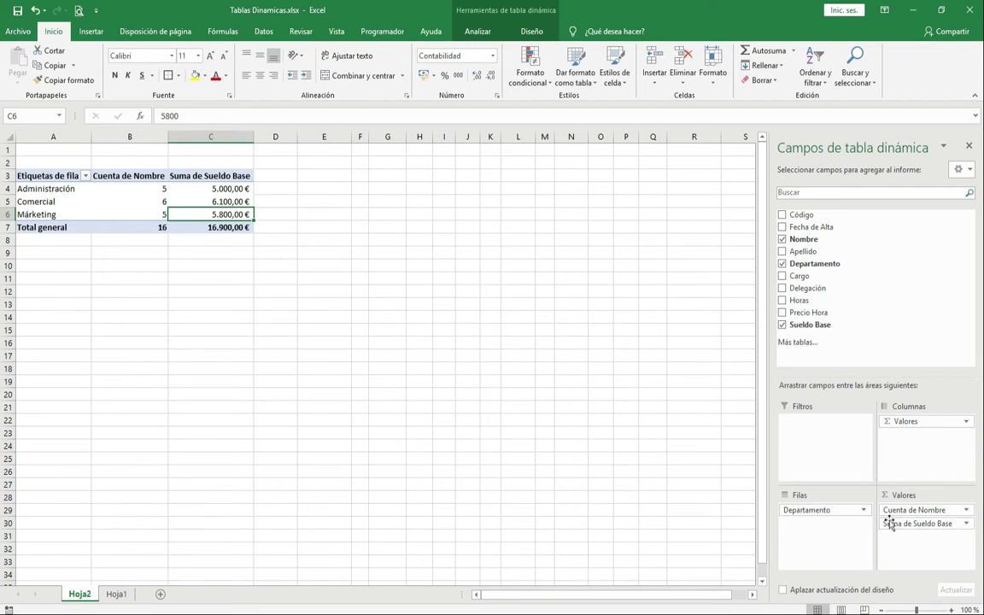
Step: Remove all value fields from the pivot table and add only Sueldo Base back to the values
left_click_drag(914, 425, 468, 367)
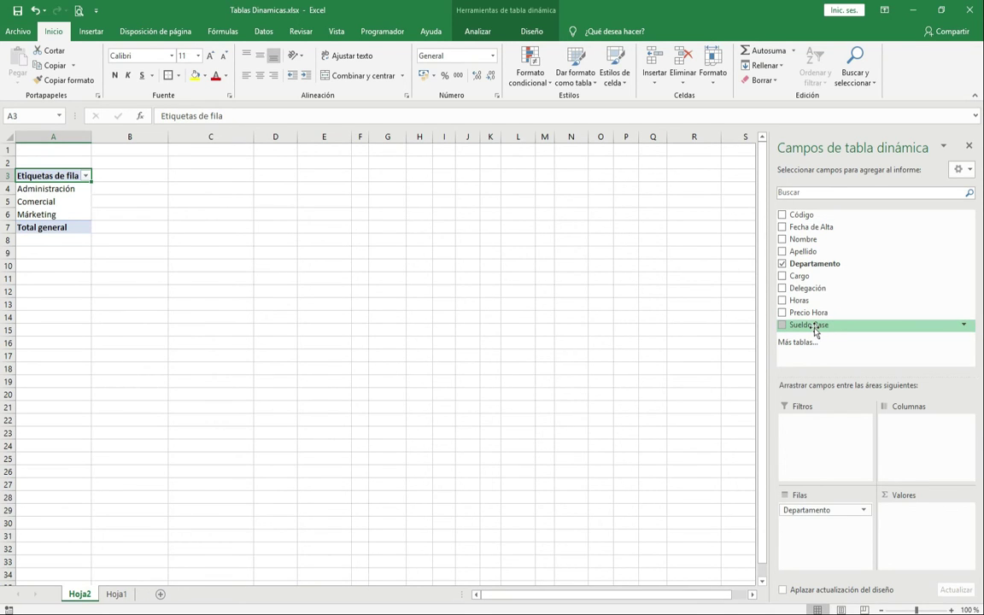
left_click_drag(813, 329, 932, 519)
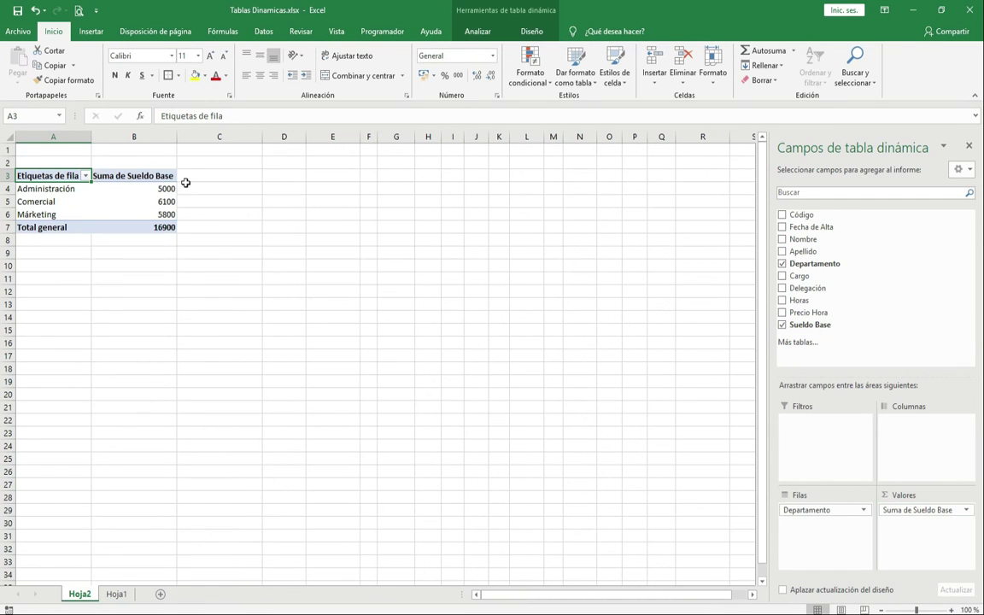